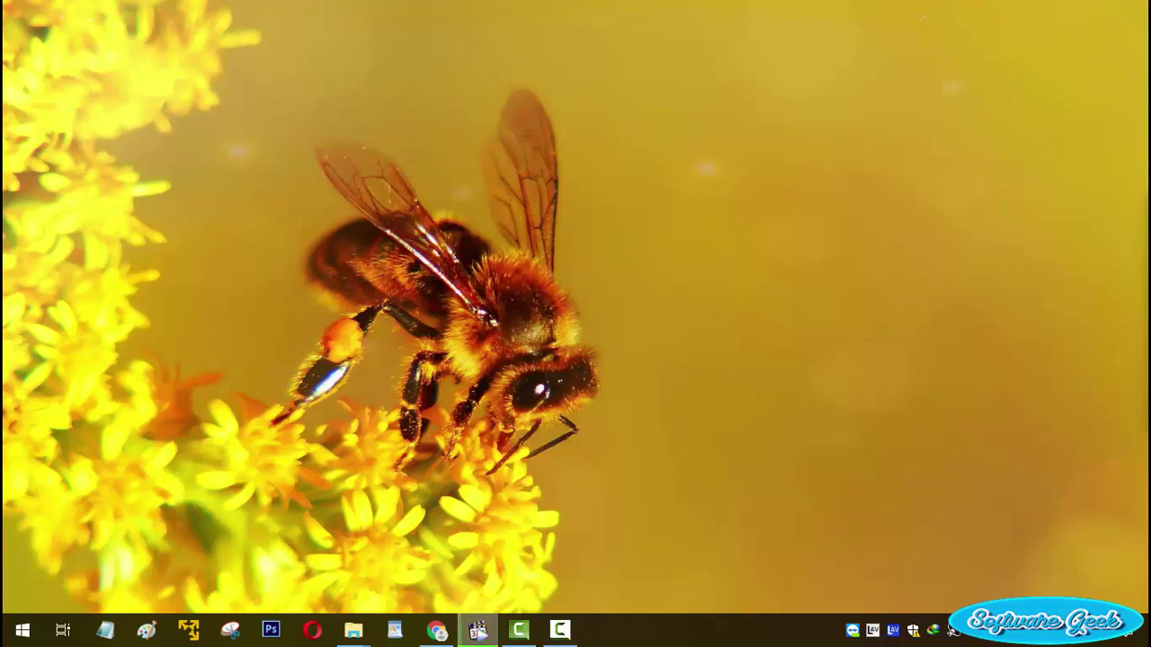
Exit TeamViewer from its tray icon menu and close its remaining window
right_click(850, 631)
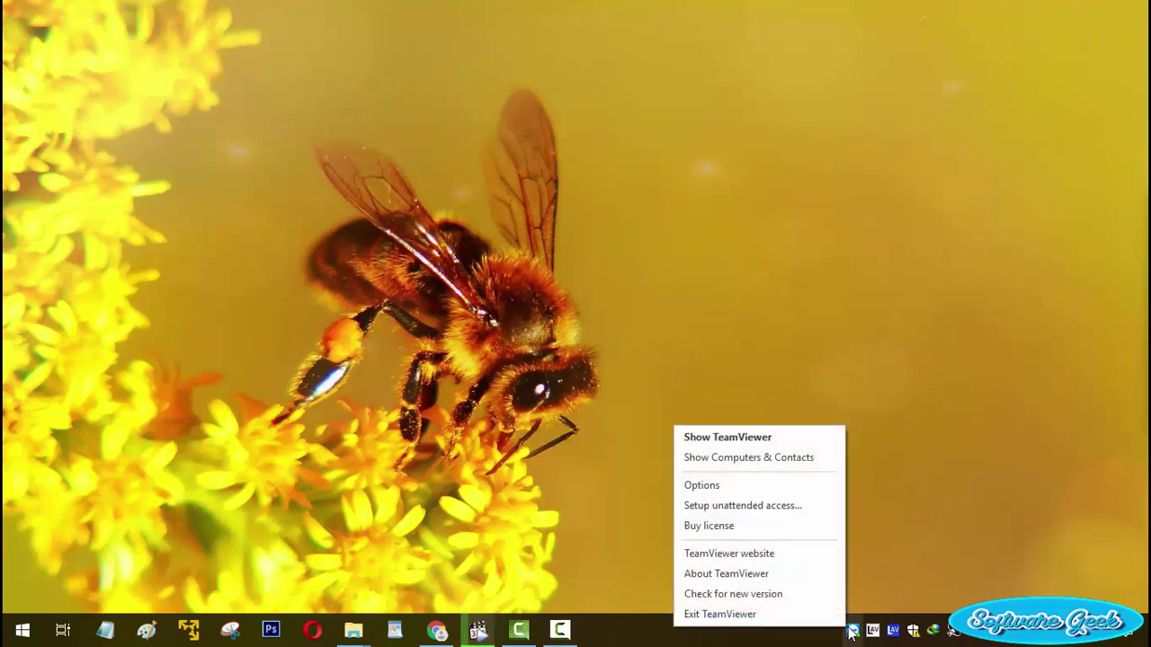
click(737, 614)
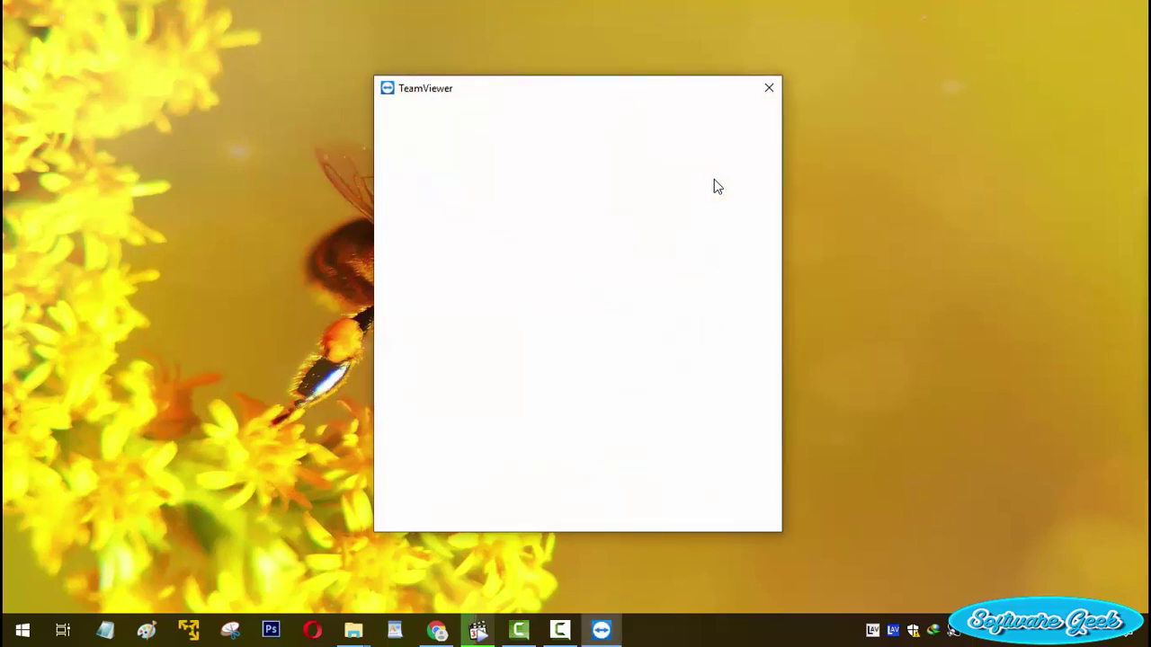
click(768, 88)
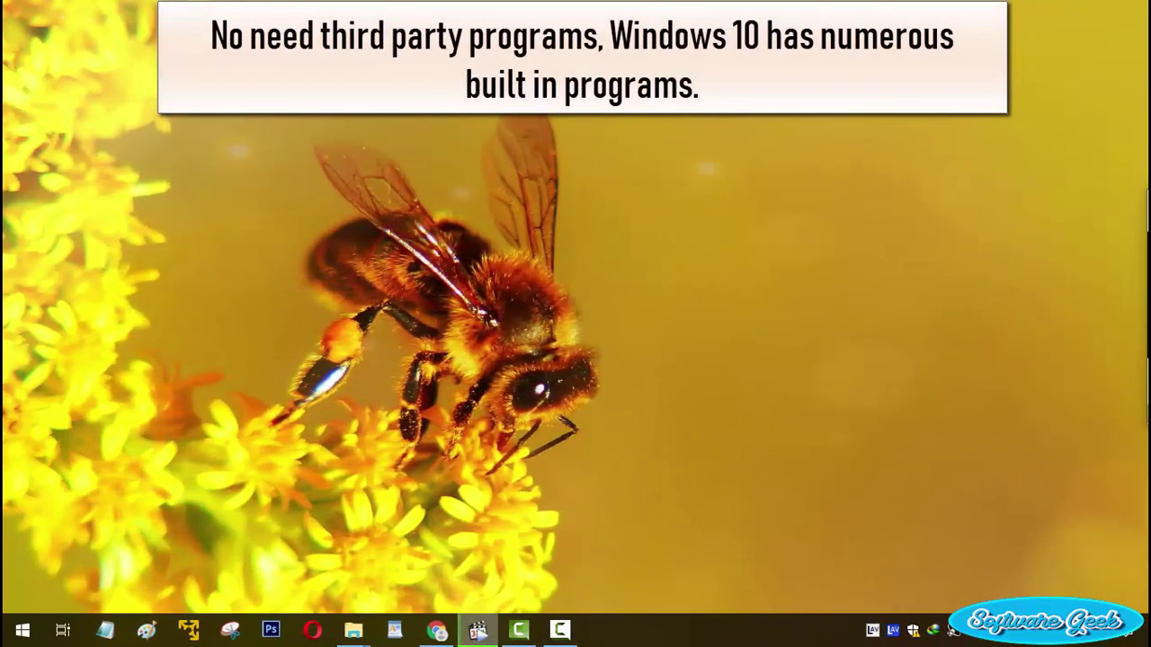
click(1130, 638)
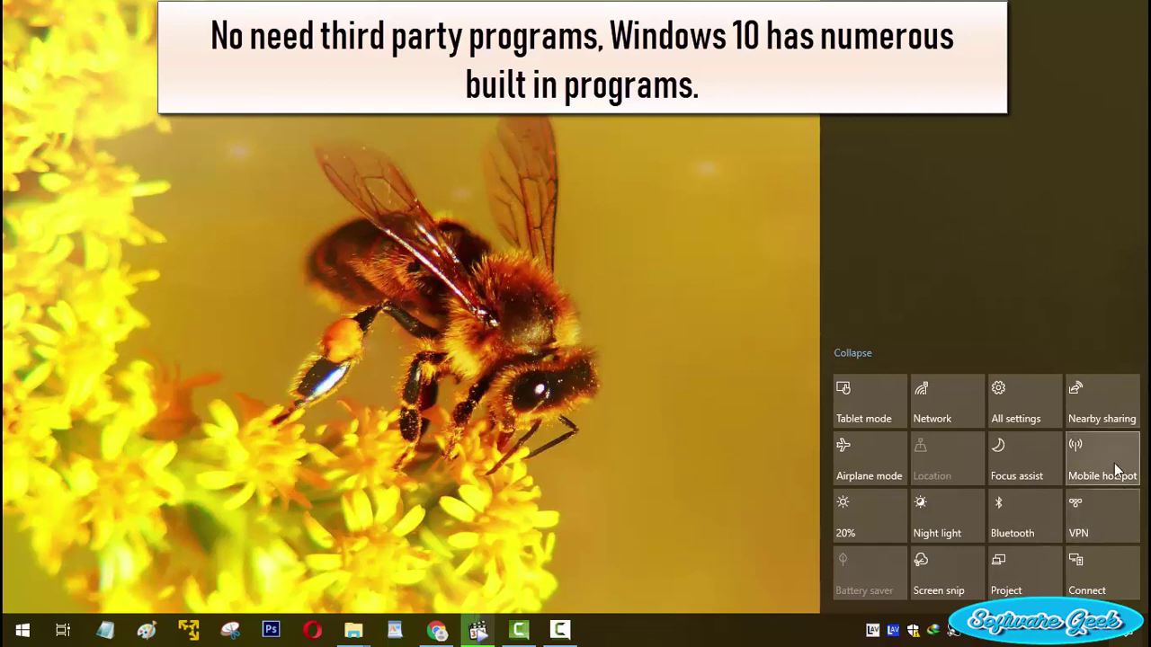
click(697, 415)
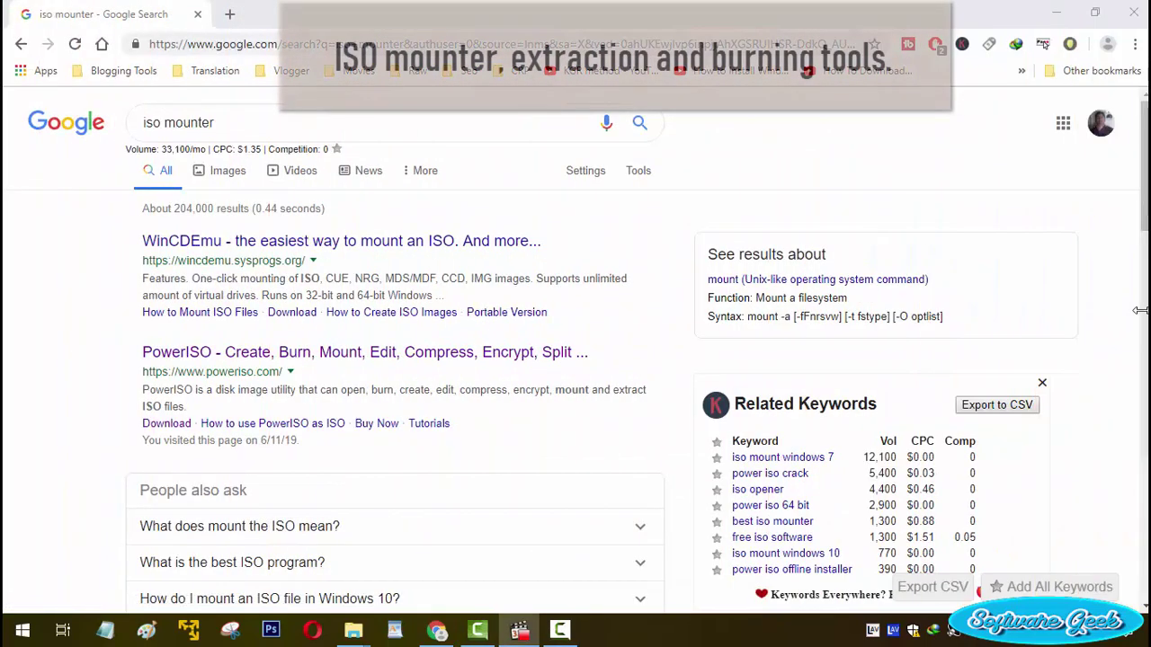
Select the 'iso mounter' search query and minimize Chrome to reveal the ISO Images folder
double_click(517, 125)
triple_click(517, 125)
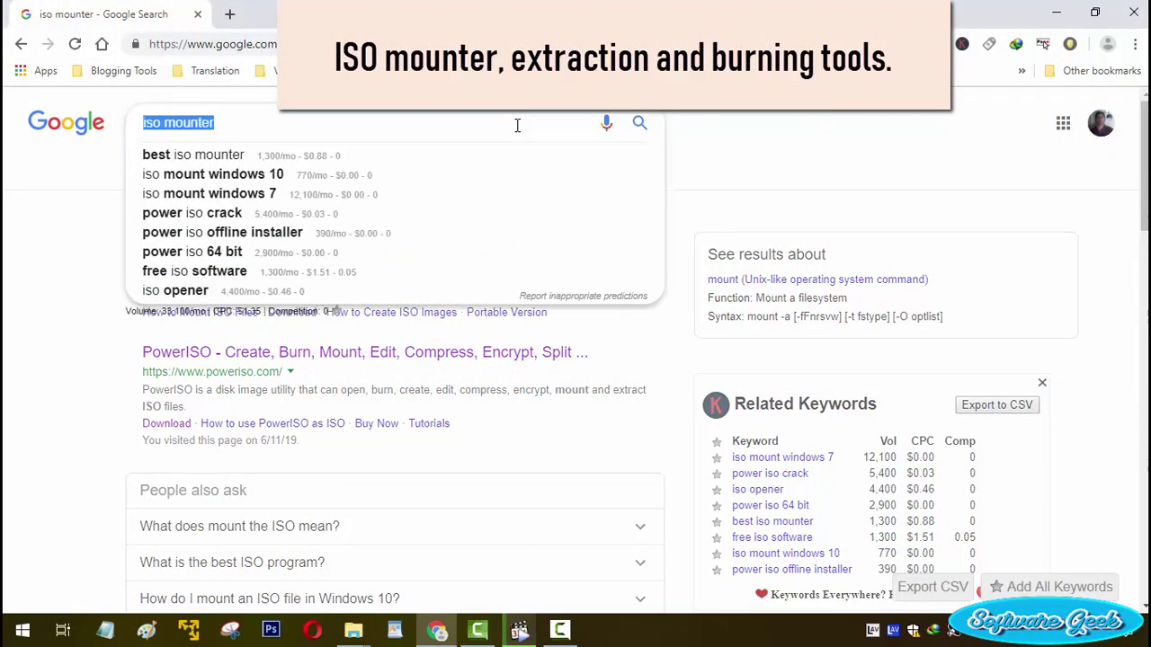
click(1054, 11)
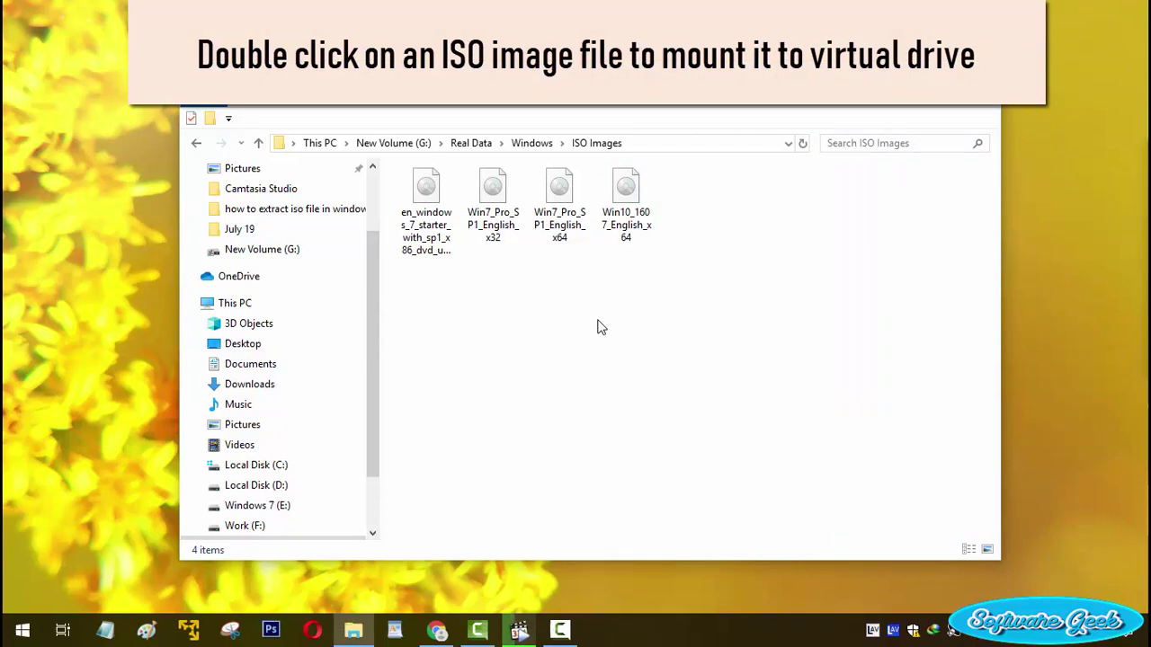
Mount the Win10 ISO as DVD Drive (I:) and select all eight items on it
click(629, 184)
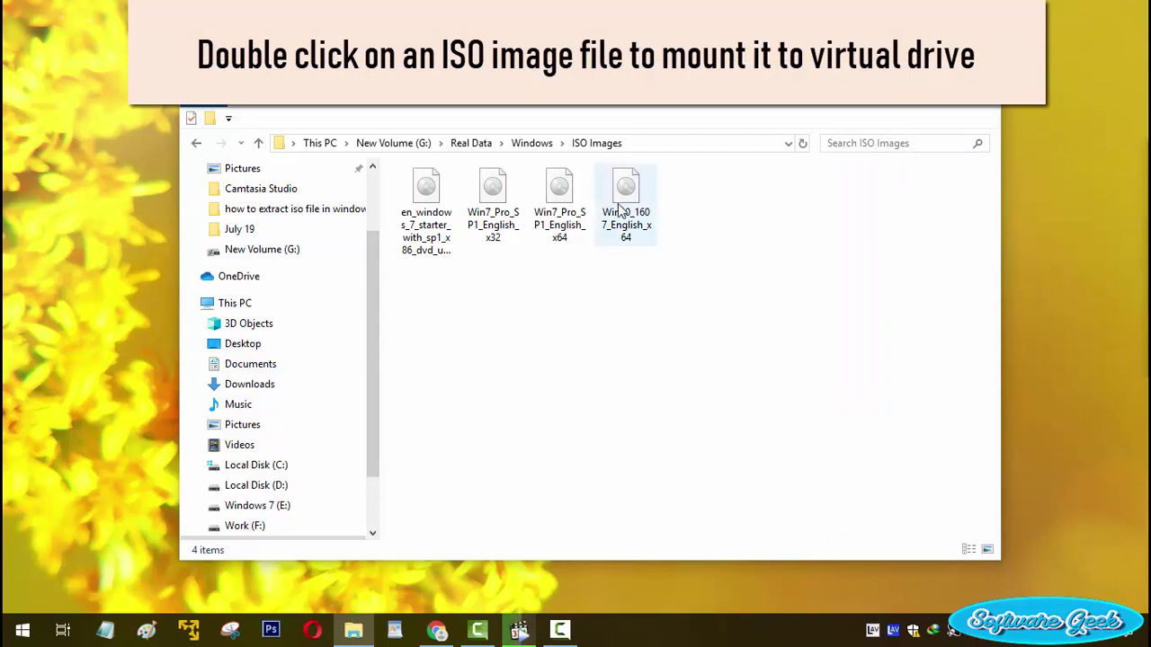
double_click(618, 207)
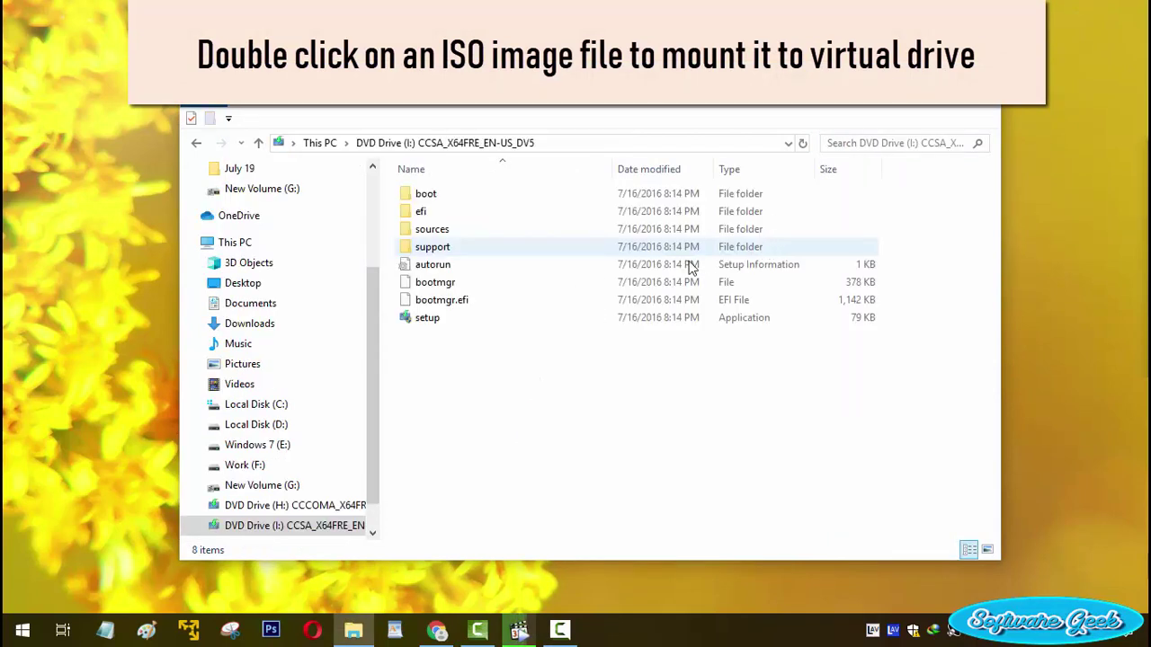
drag(566, 387, 469, 166)
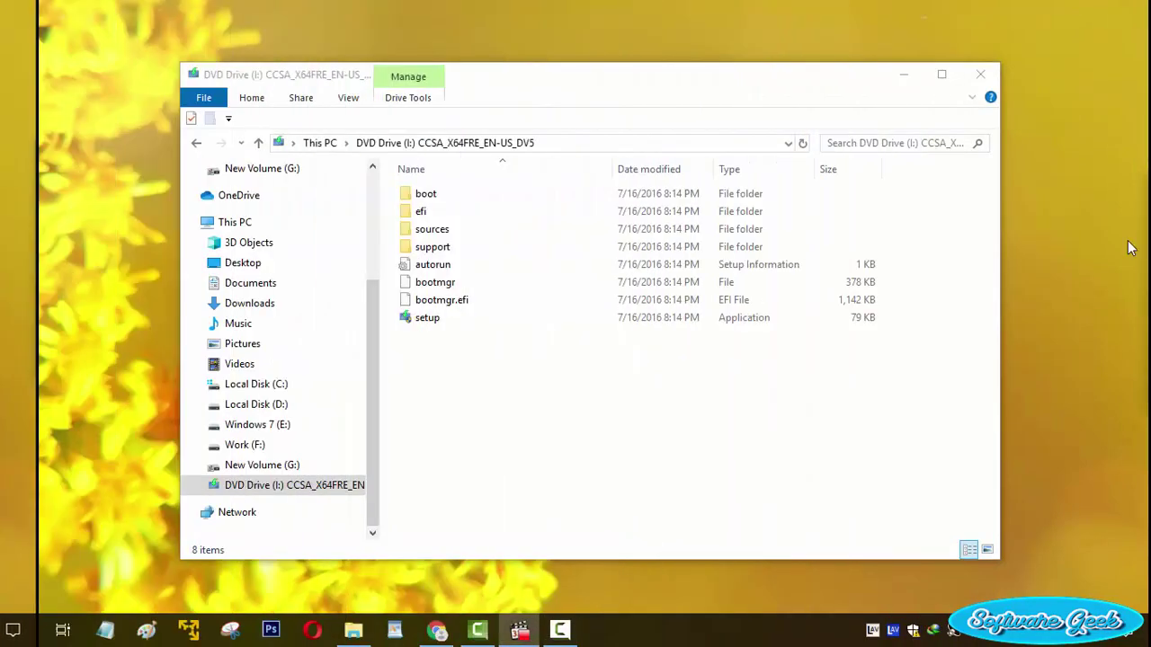
mouse_move(293, 485)
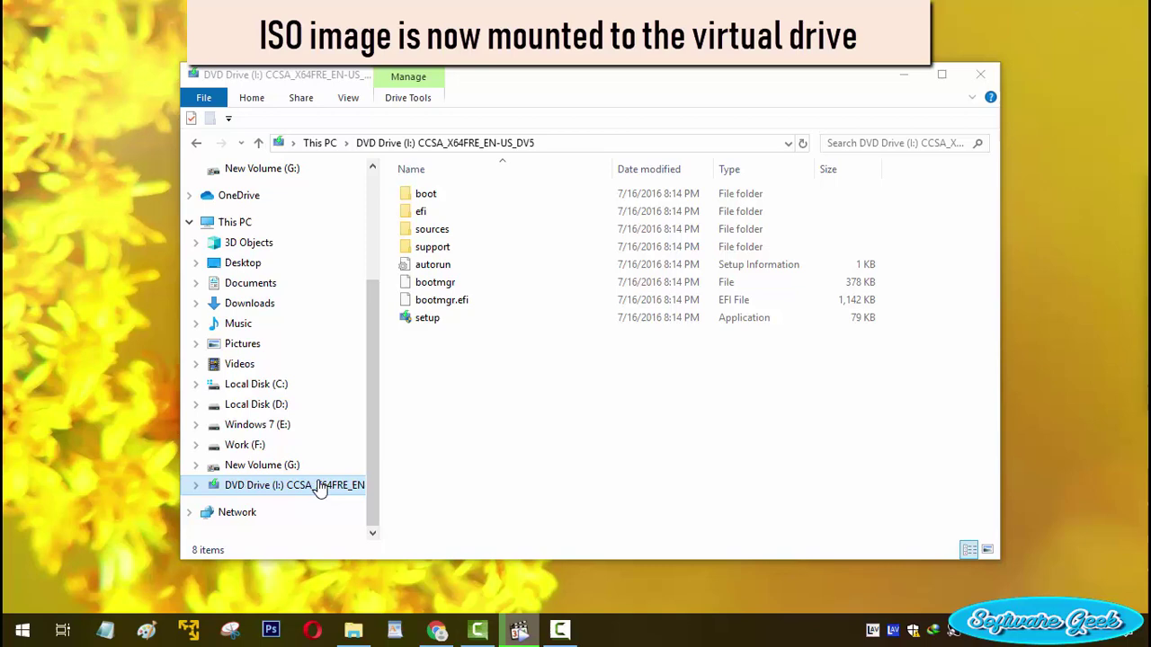
drag(422, 393, 463, 186)
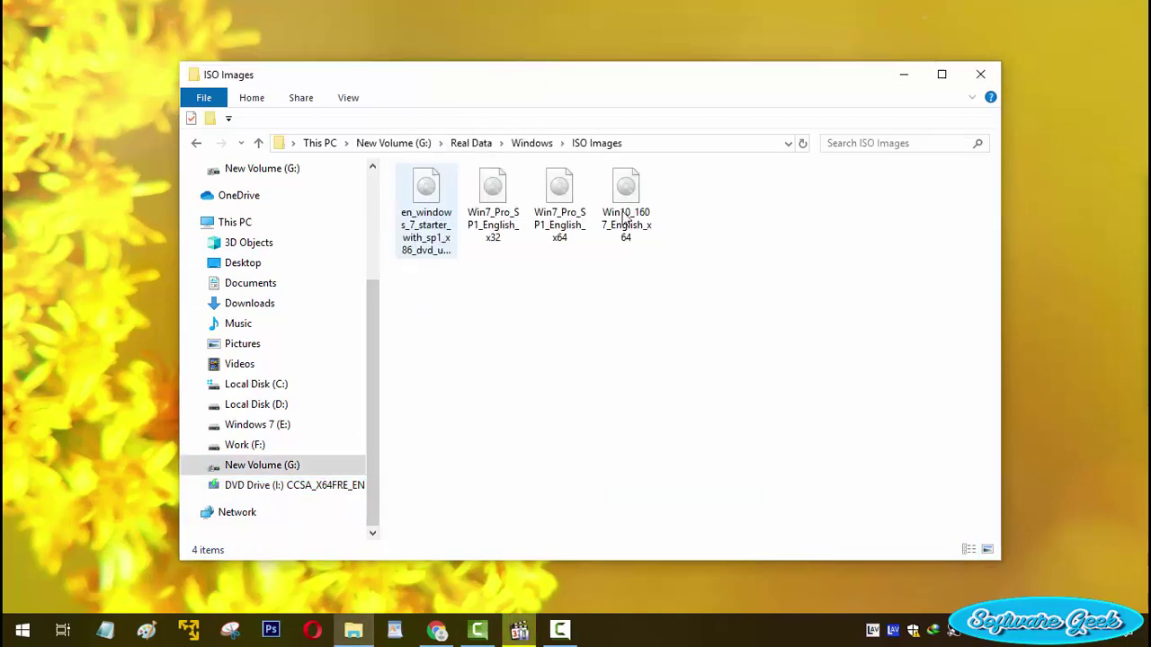
Open the Win10 ISO, setting Windows Explorer as the default app for .iso files
click(629, 220)
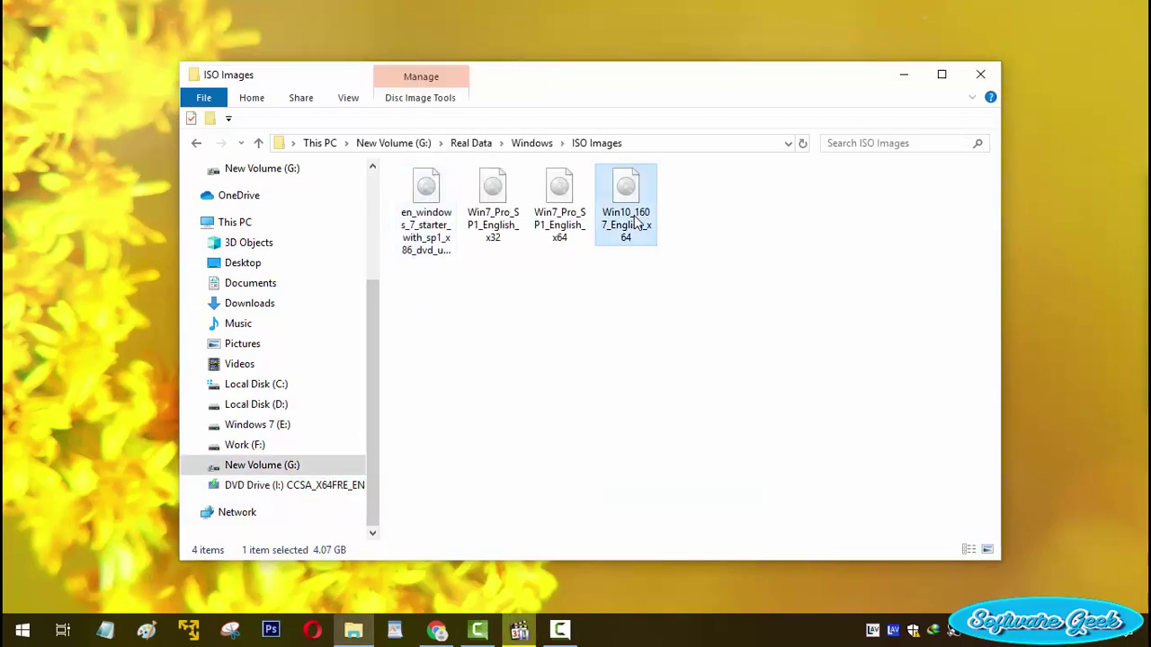
double_click(636, 223)
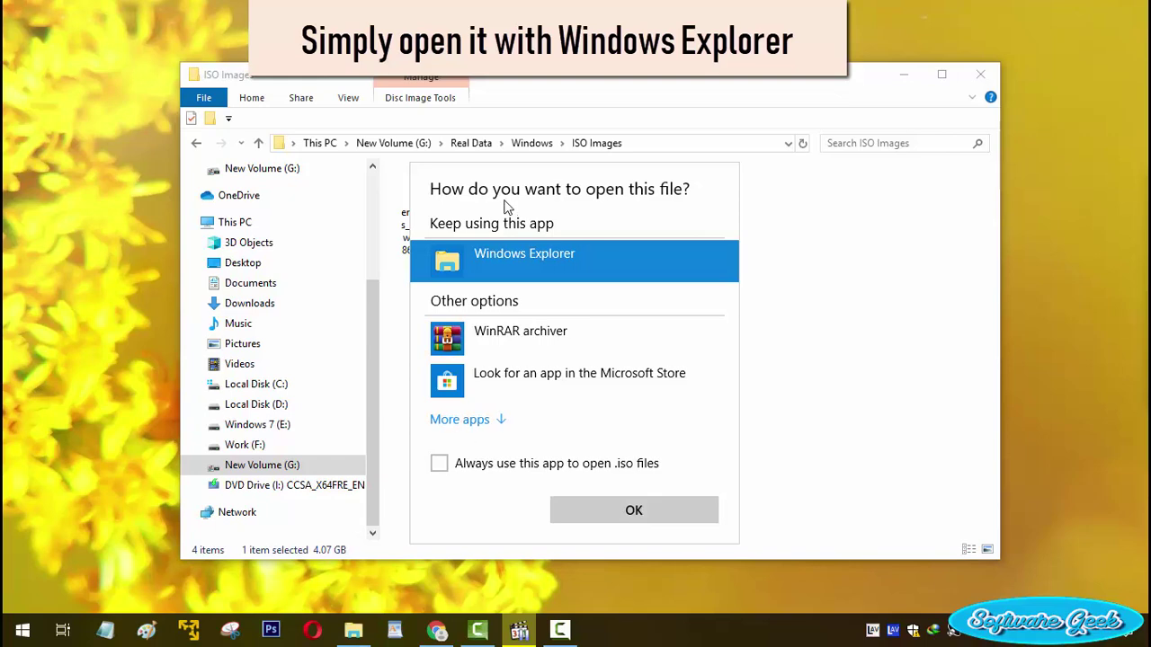
click(439, 463)
click(562, 509)
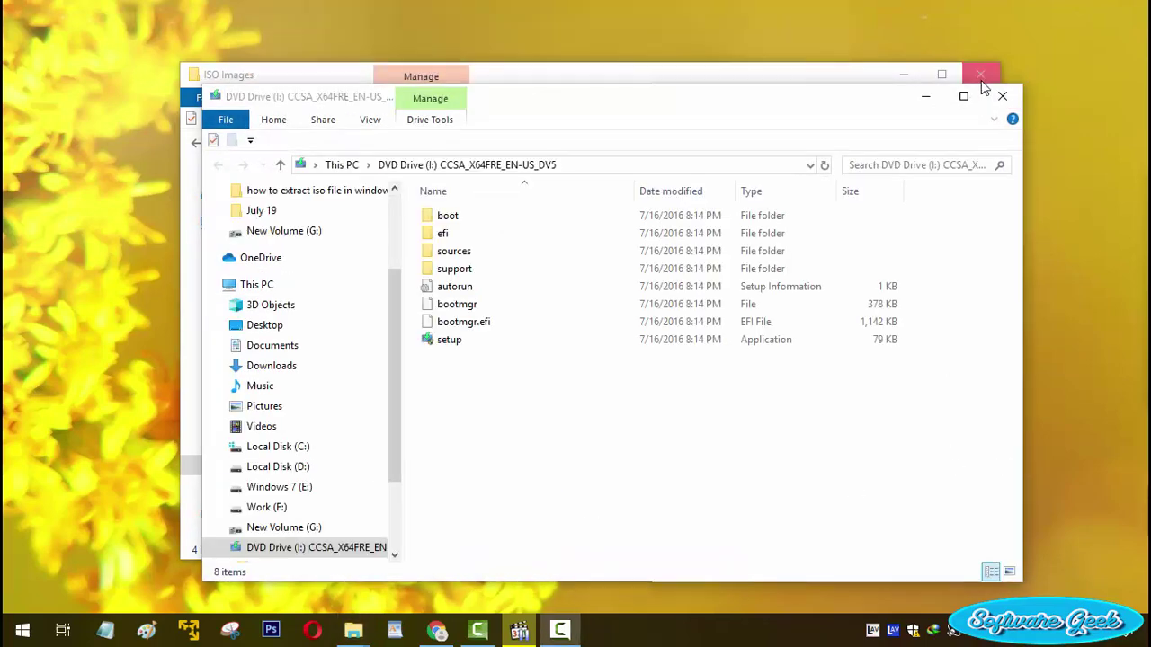
Select bootmgr, bootmgr.efi and setup, view their context menu, then dismiss it
drag(521, 369, 497, 247)
right_click(496, 247)
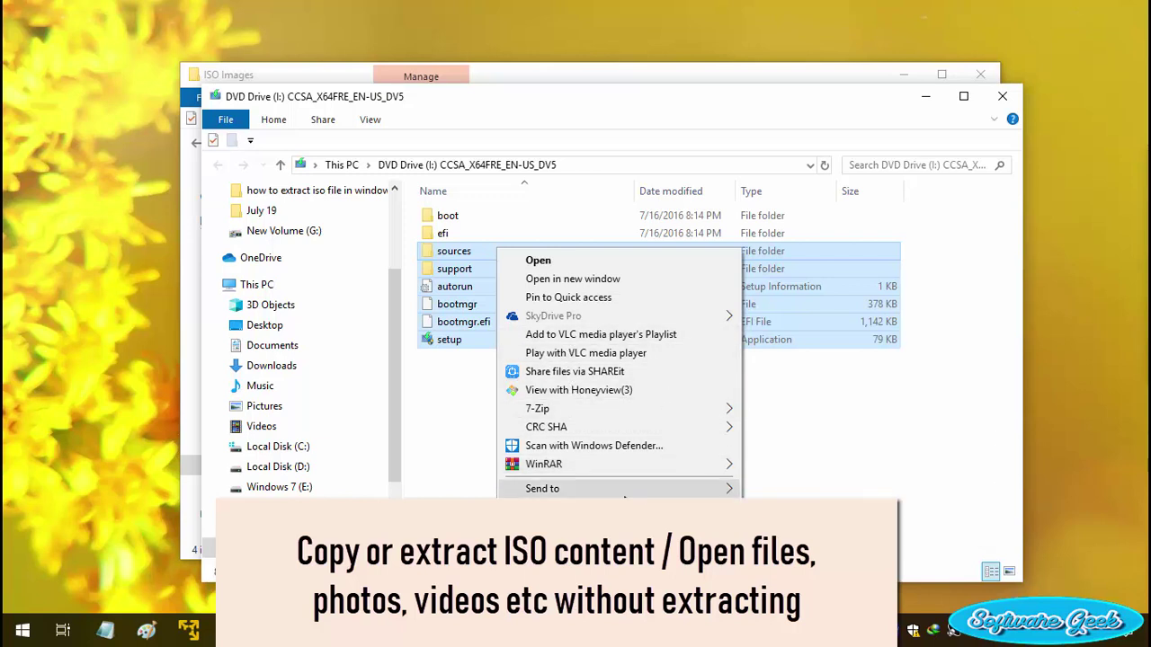
click(791, 488)
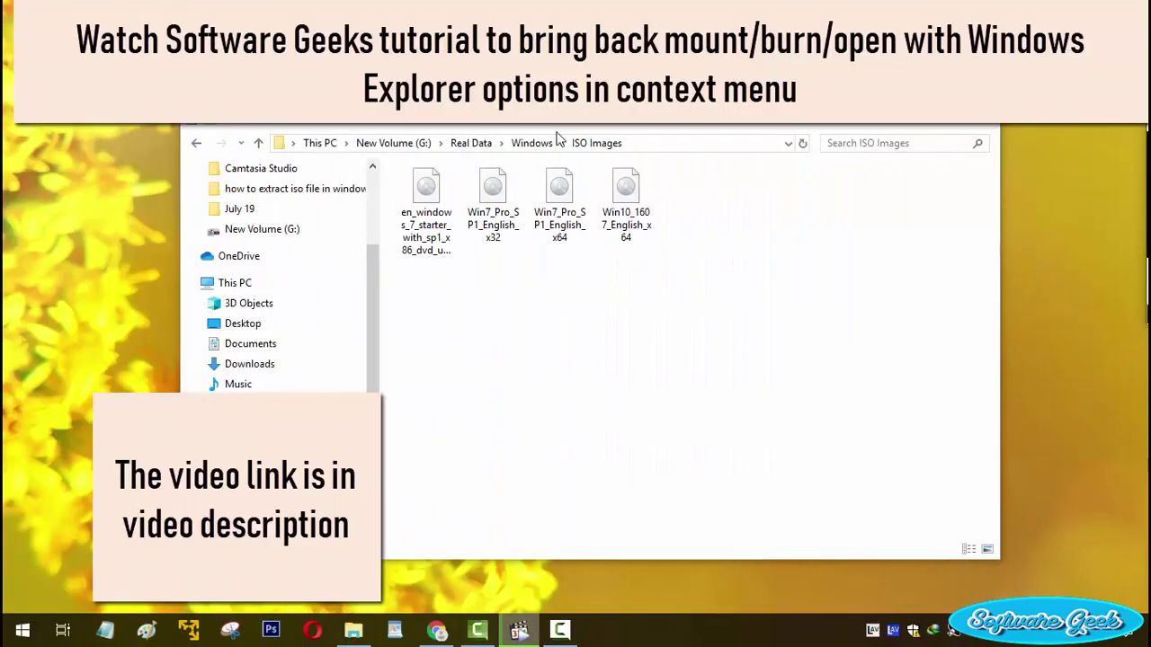
right_click(645, 190)
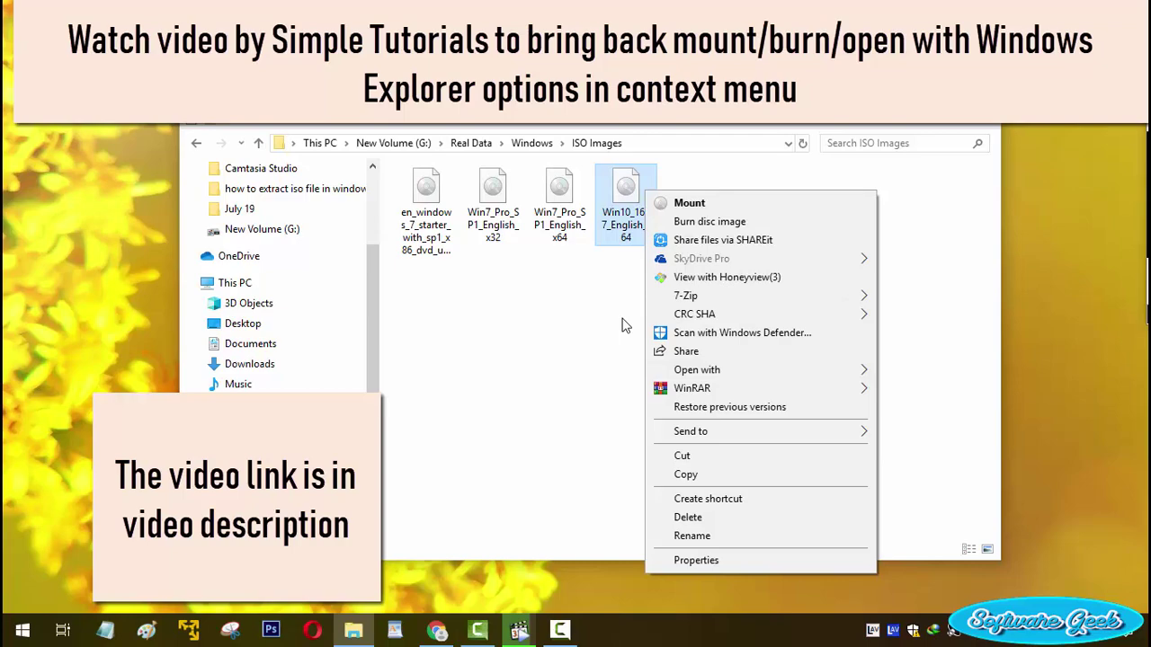
click(625, 325)
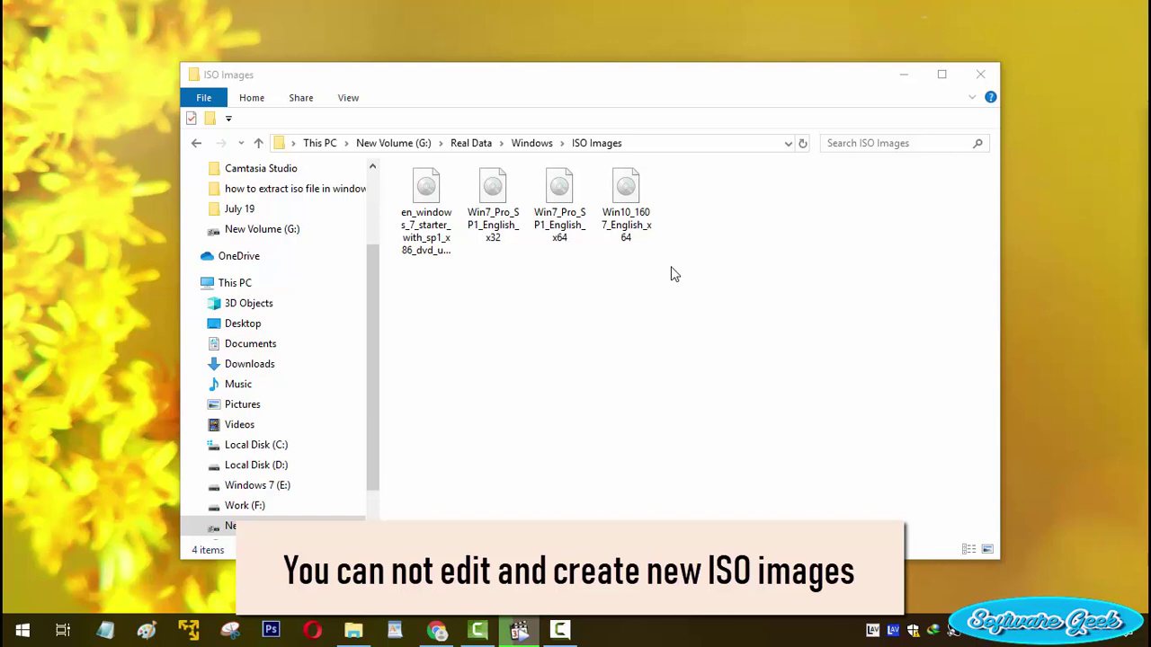
Mount the Win10 ISO again to browse its contents
double_click(624, 202)
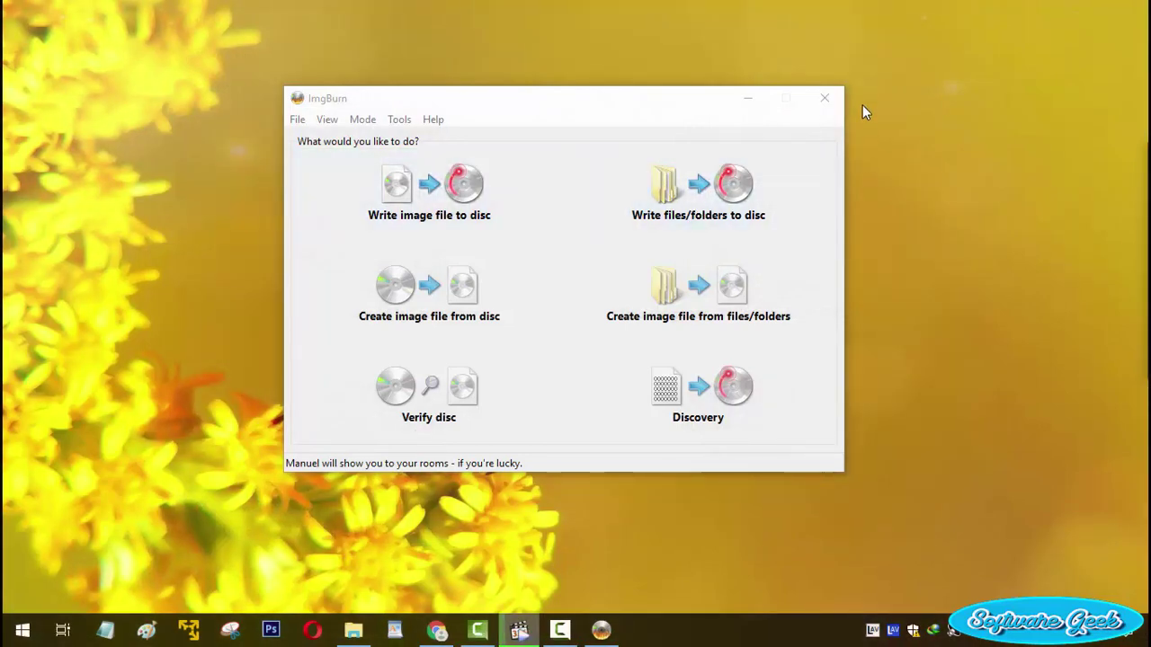
Close the ImgBurn window from its title bar
click(813, 91)
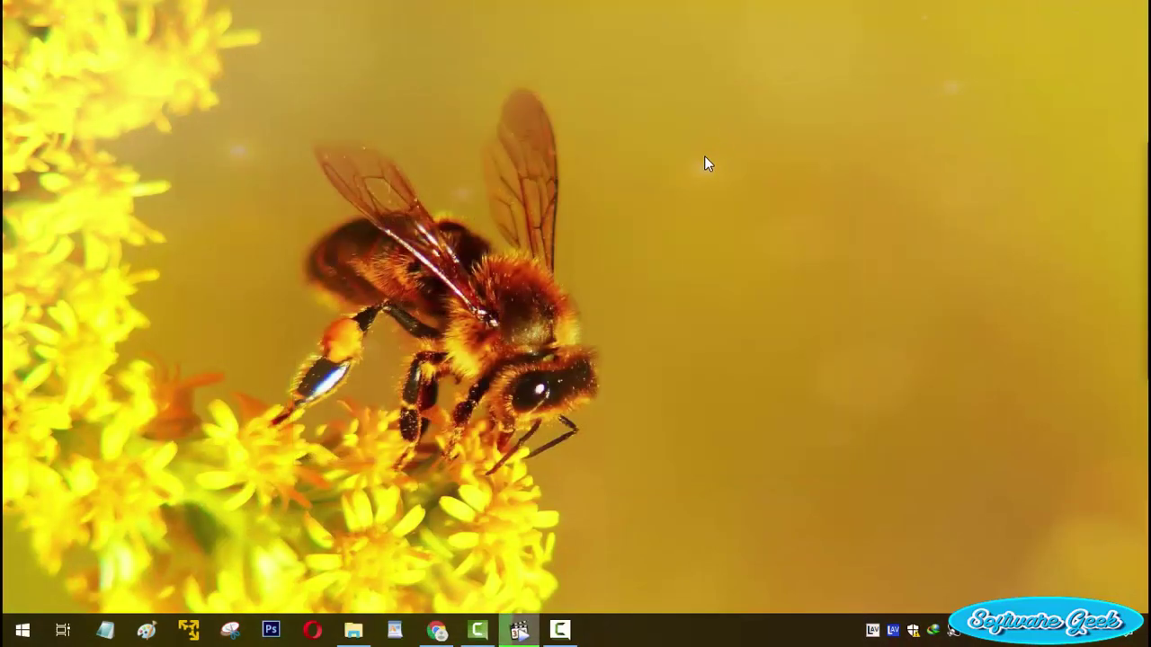